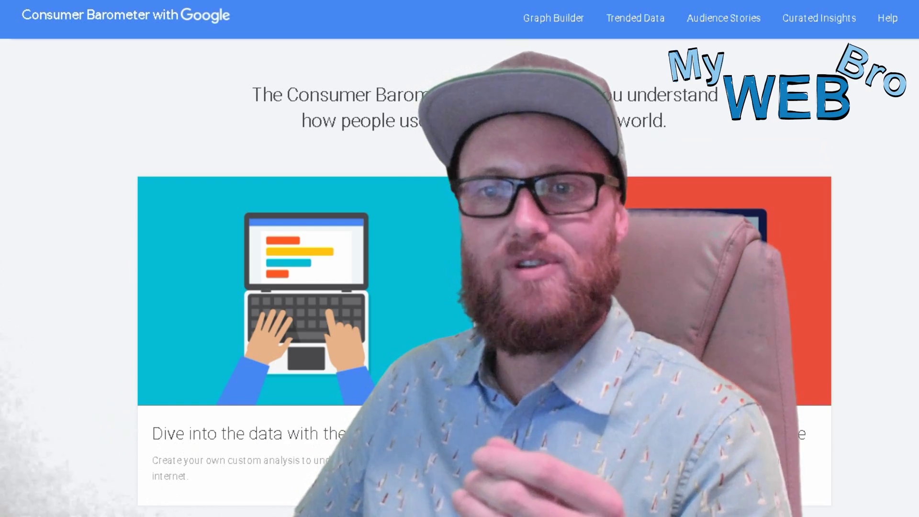
Open the Graph Builder and display the Frequency of Internet Use chart for the US
click(378, 328)
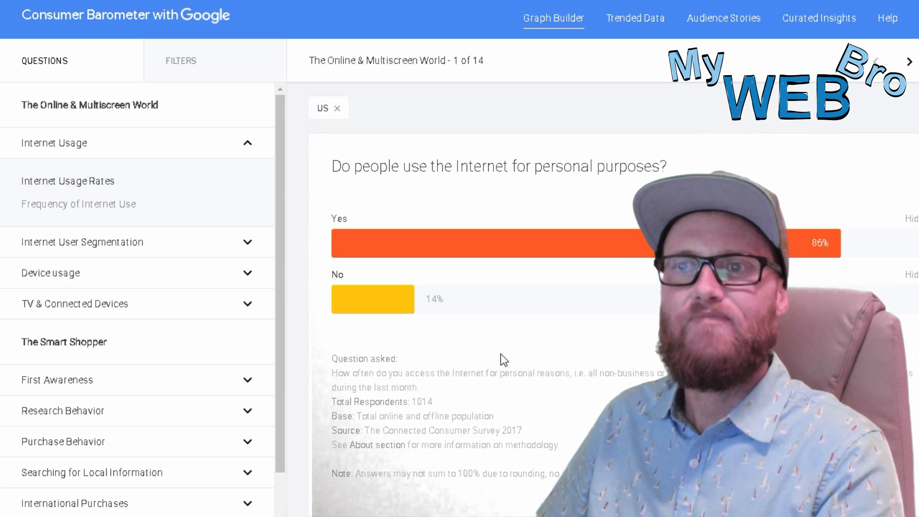
click(78, 211)
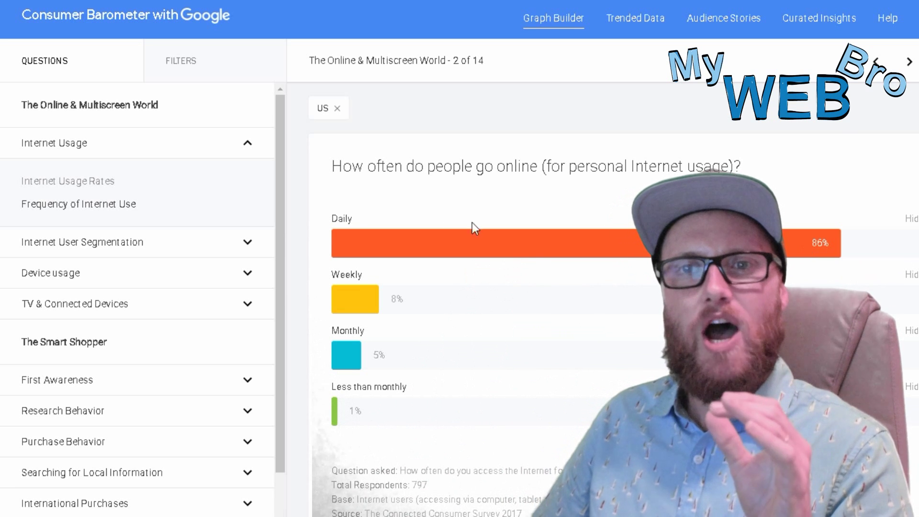
View the Research Behavior charts for Time Spent on Product Research and Number of Brands Considered
scroll(115, 340, down, 2)
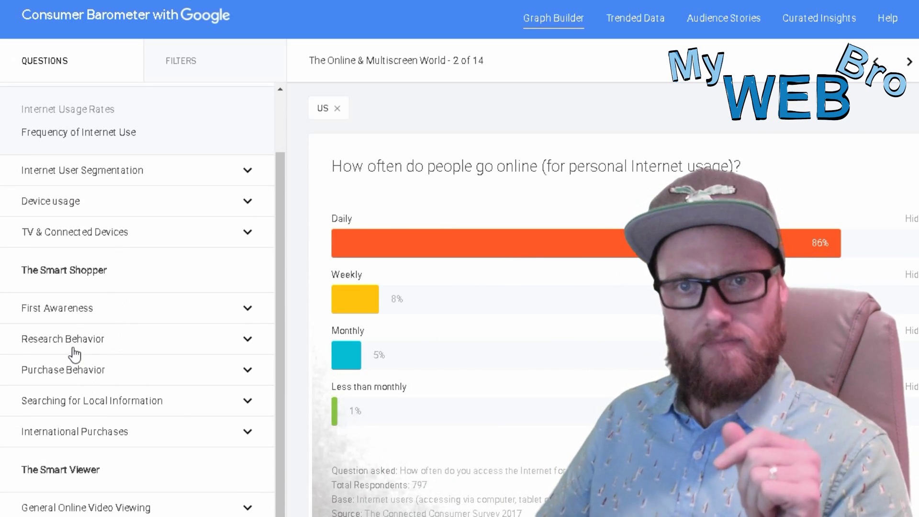
click(89, 343)
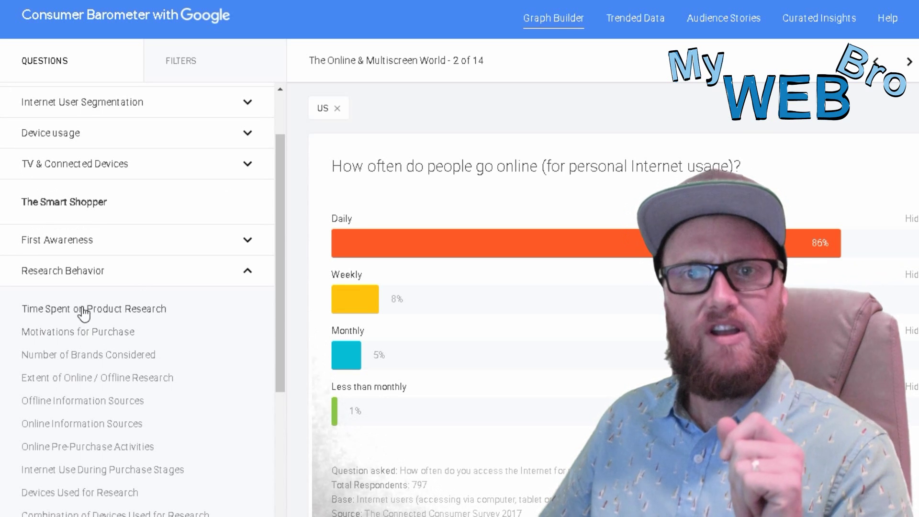
click(113, 317)
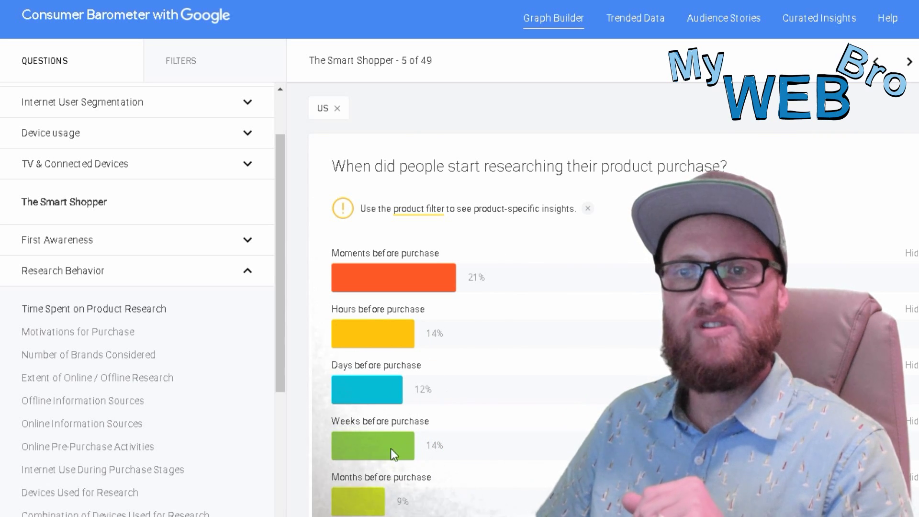
scroll(500, 416, down, 5)
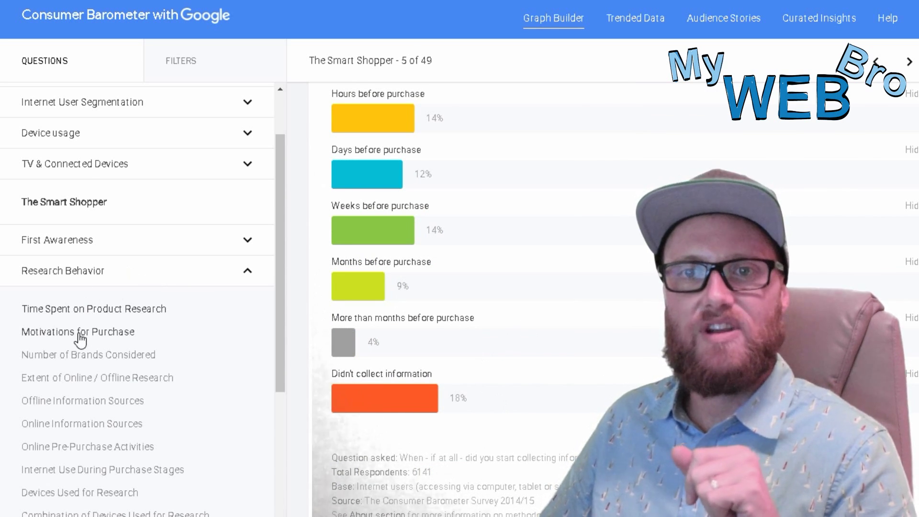
click(77, 359)
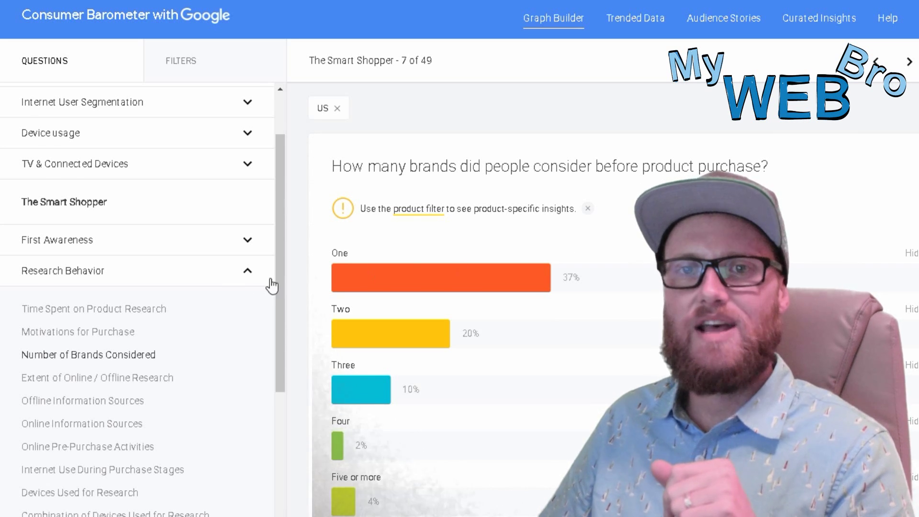
Collapse Research Behavior and view the Time Spent chart under Searching for Local Information
click(247, 277)
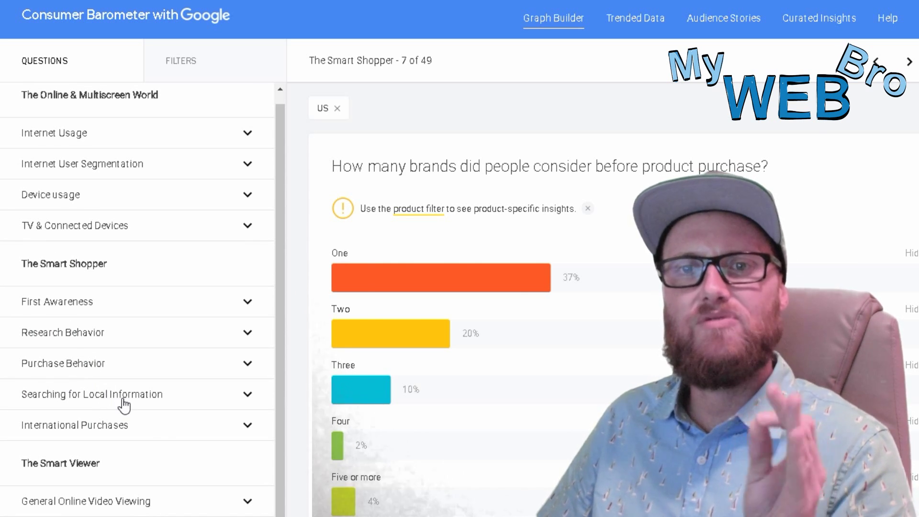
click(156, 395)
scroll(173, 348, down, 3)
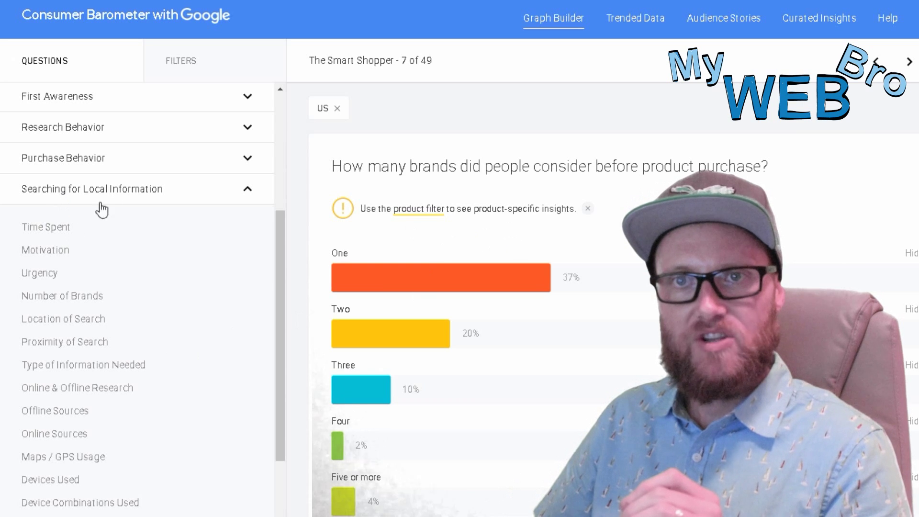
click(41, 228)
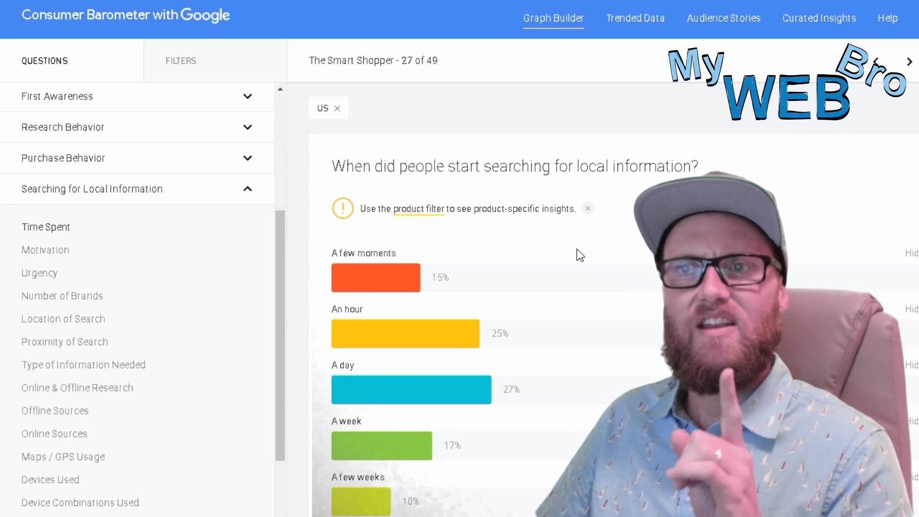
scroll(464, 260, down, 2)
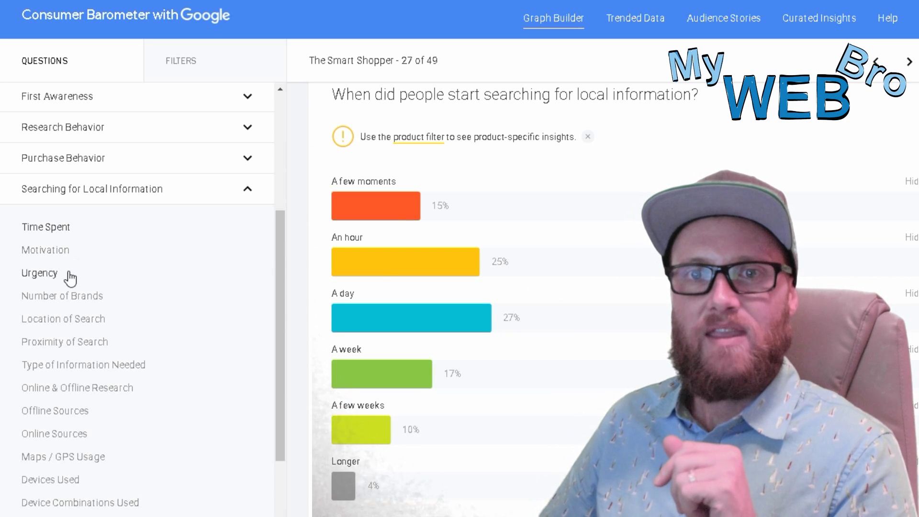
Examine all the reasons in the Motivation chart on why people researched local businesses
click(33, 254)
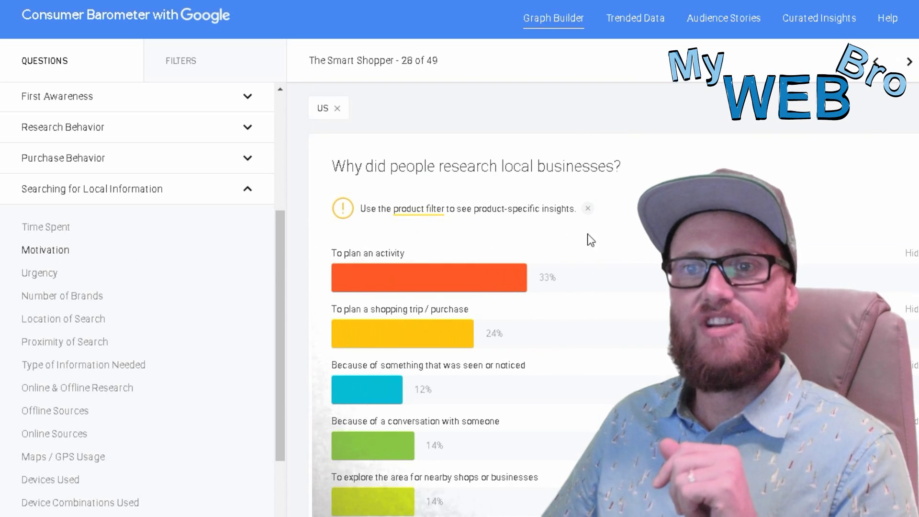
scroll(479, 287, down, 2)
scroll(479, 287, up, 2)
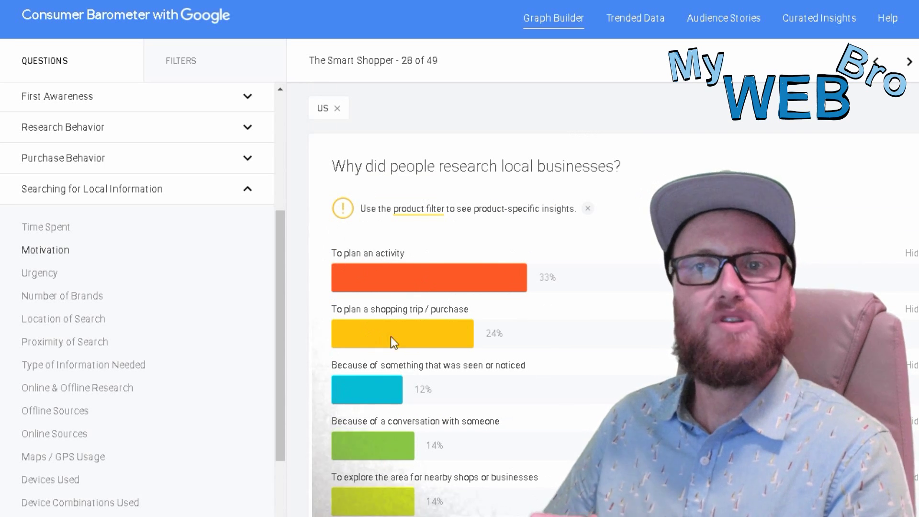
scroll(532, 323, down, 6)
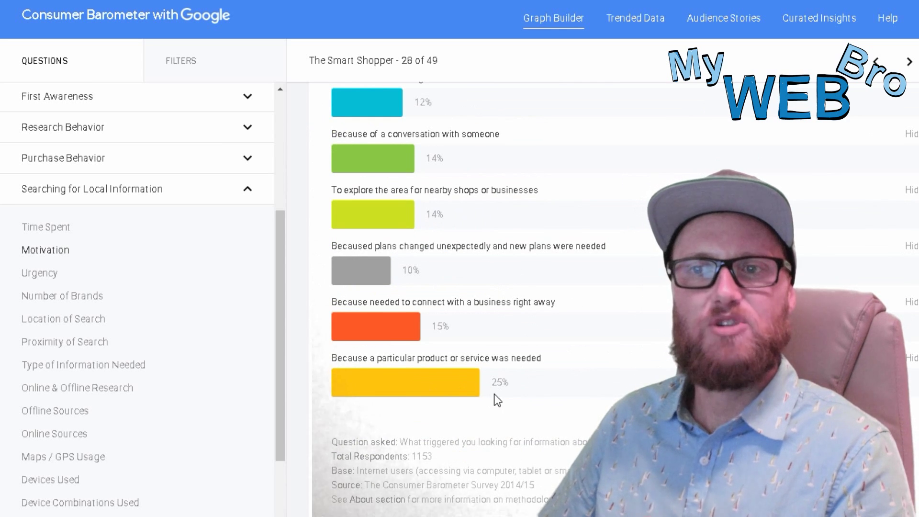
scroll(565, 389, up, 5)
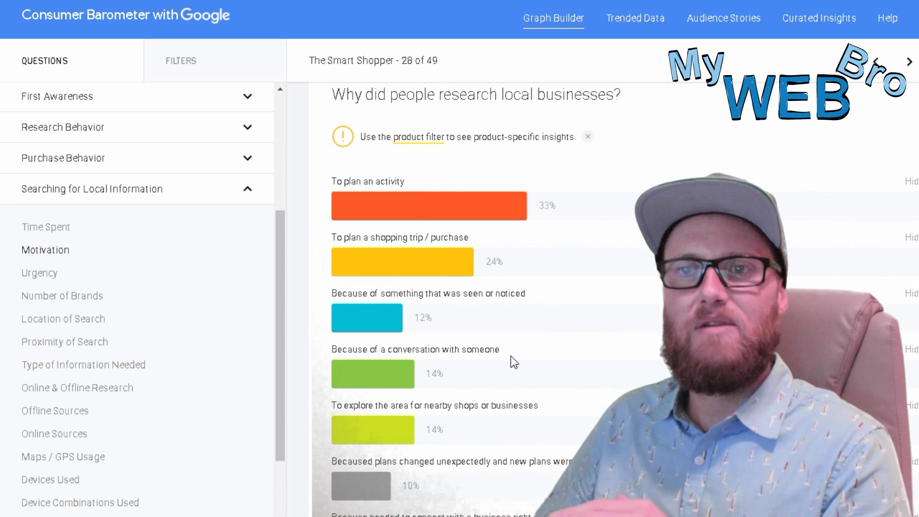
scroll(510, 355, down, 2)
scroll(525, 354, down, 2)
scroll(530, 351, up, 4)
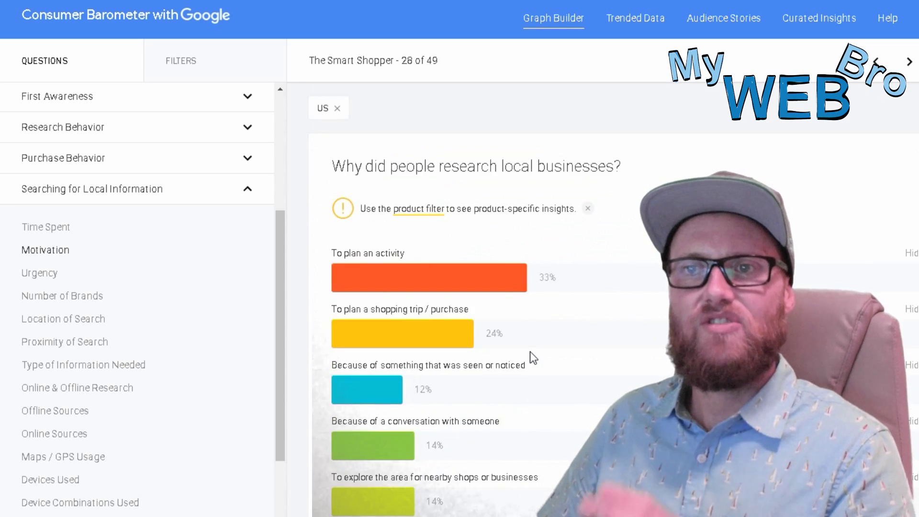
scroll(530, 351, down, 6)
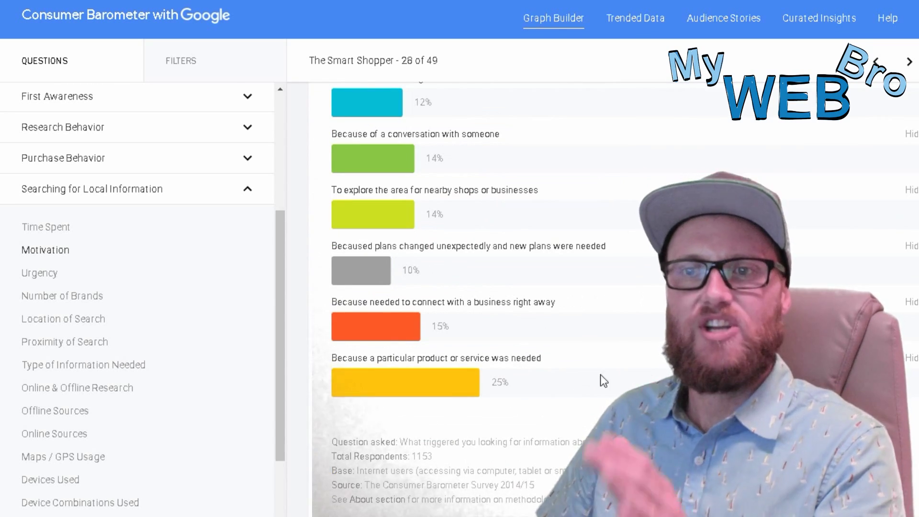
scroll(626, 340, up, 5)
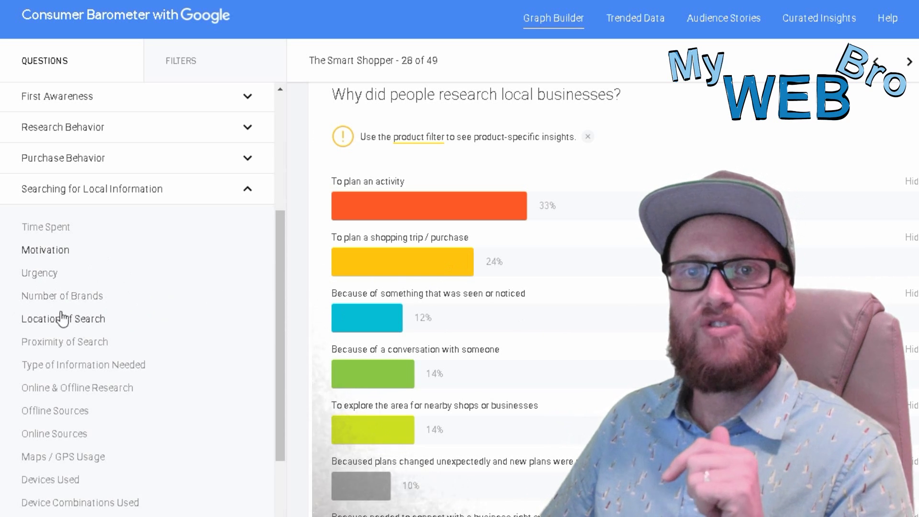
View the Location of Search chart and the Online & Offline Research chart for local information searches
click(75, 329)
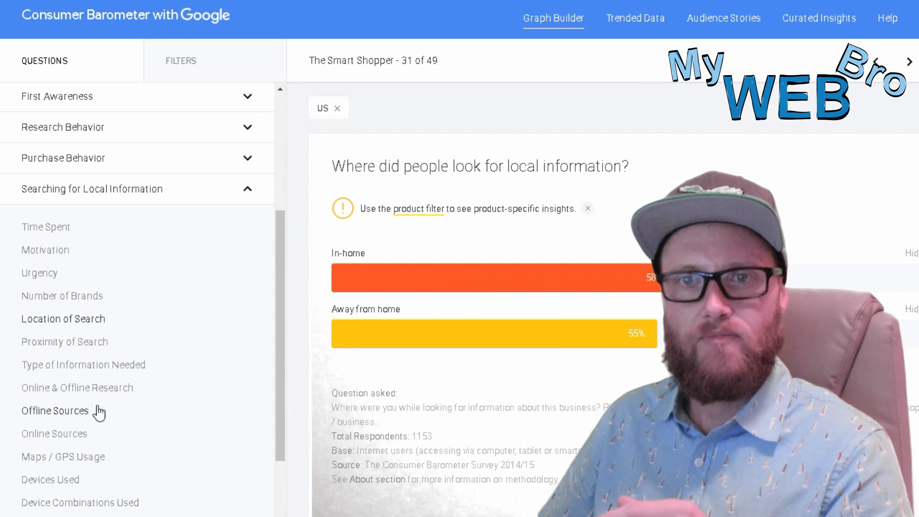
click(77, 388)
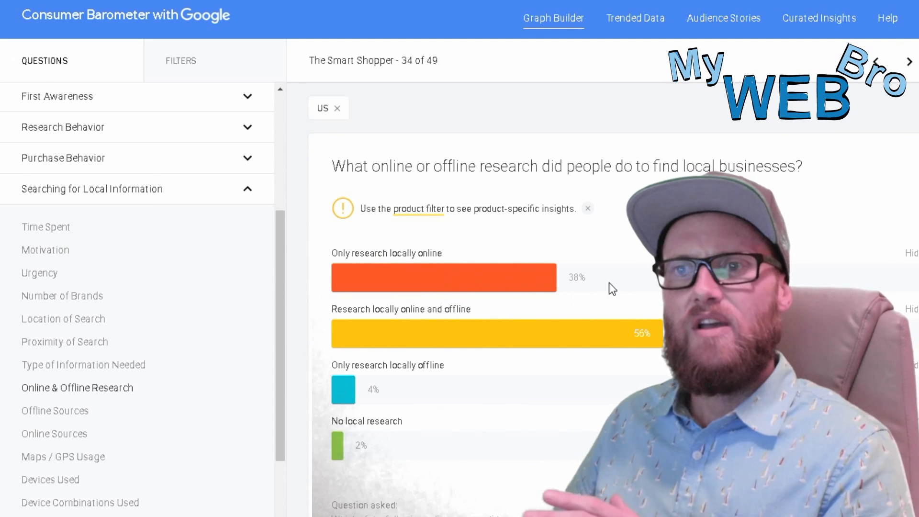
scroll(625, 275, down, 3)
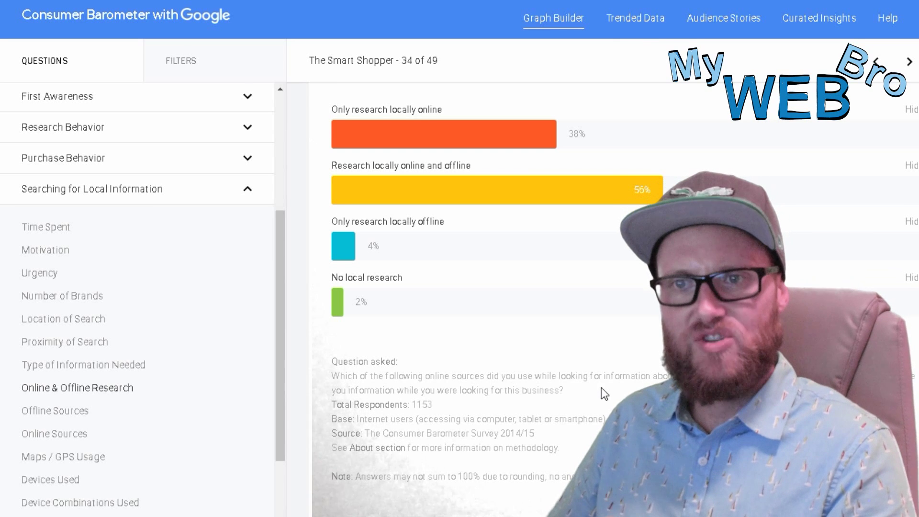
scroll(622, 381, up, 3)
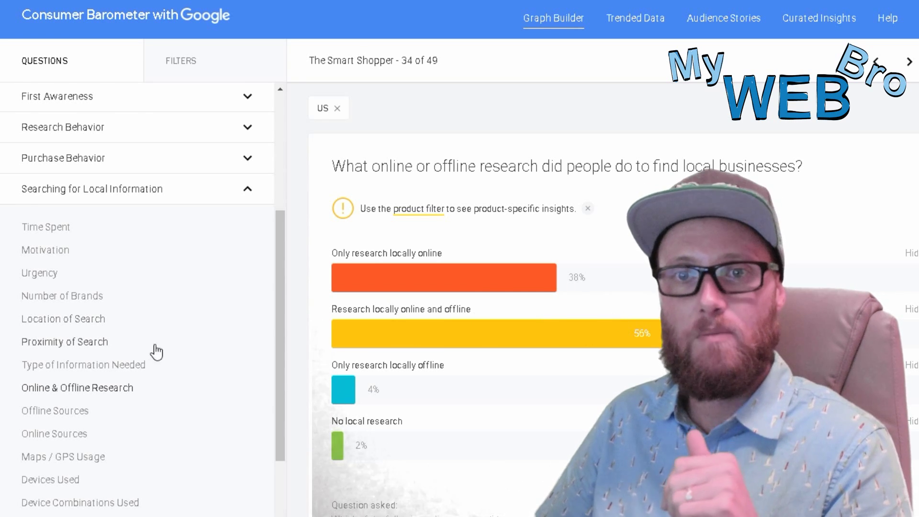
Look through the local information questions and display the Proximity of Search chart
scroll(146, 388, down, 2)
scroll(147, 390, down, 1)
scroll(143, 390, up, 4)
scroll(123, 392, down, 3)
scroll(125, 393, up, 2)
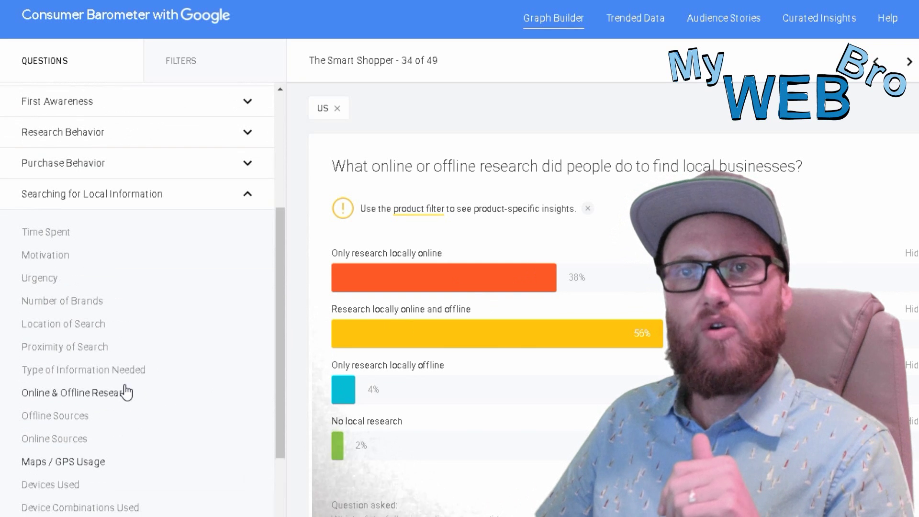
scroll(126, 391, down, 2)
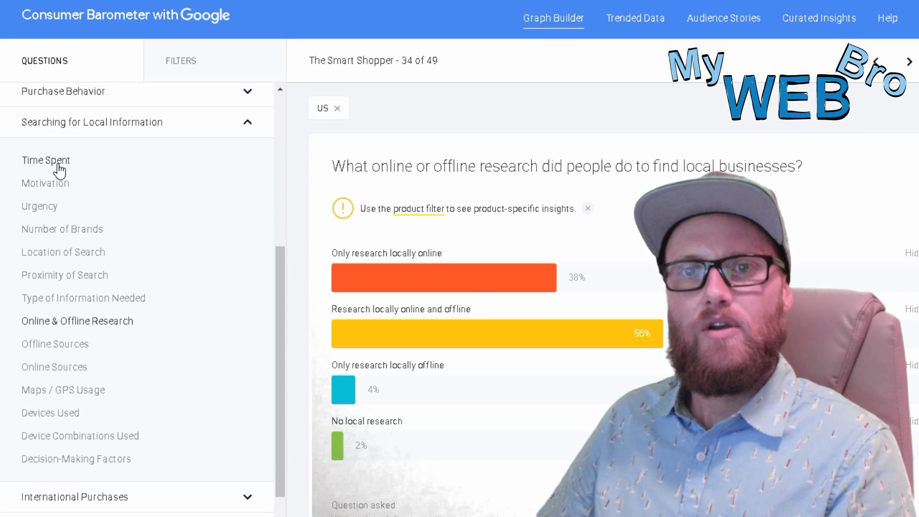
click(59, 275)
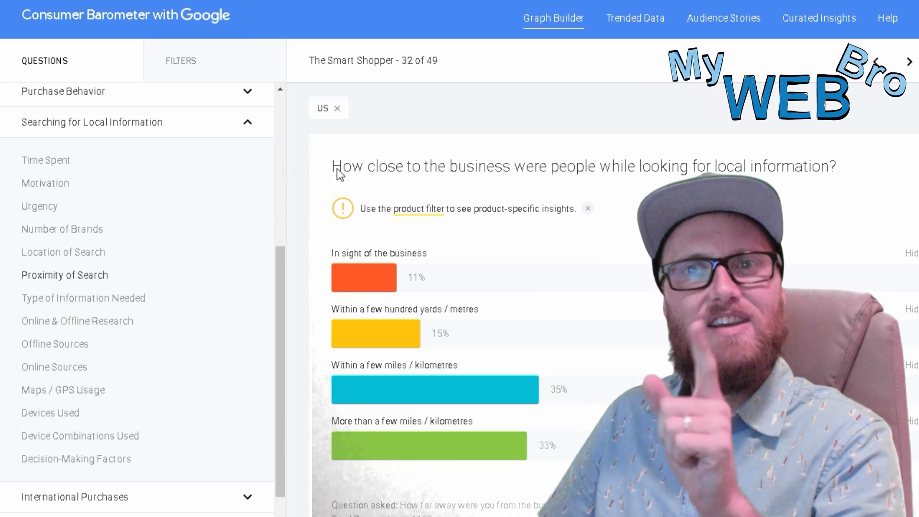
Filter the Proximity of Search chart by the Food category of local business
click(213, 73)
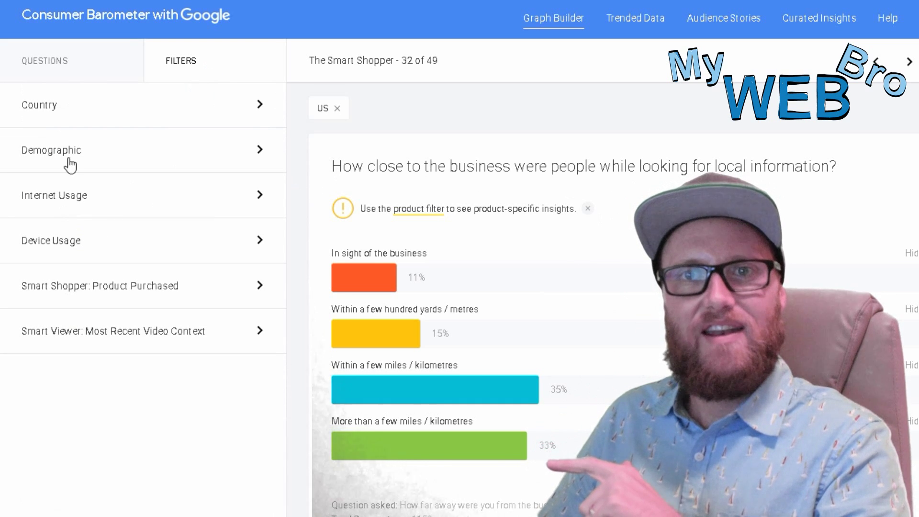
click(111, 287)
click(88, 204)
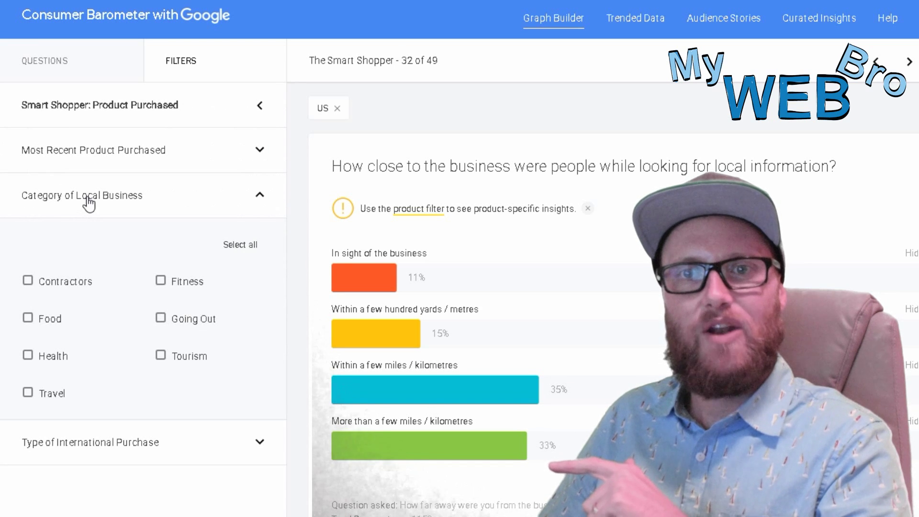
click(28, 319)
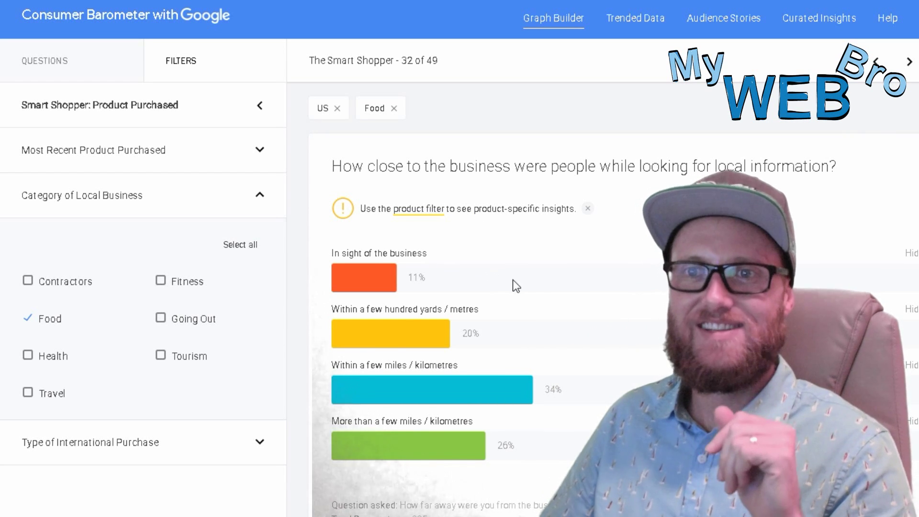
Replace the Food filter with Contractors and check the filtered chart's total respondents
click(29, 281)
click(29, 319)
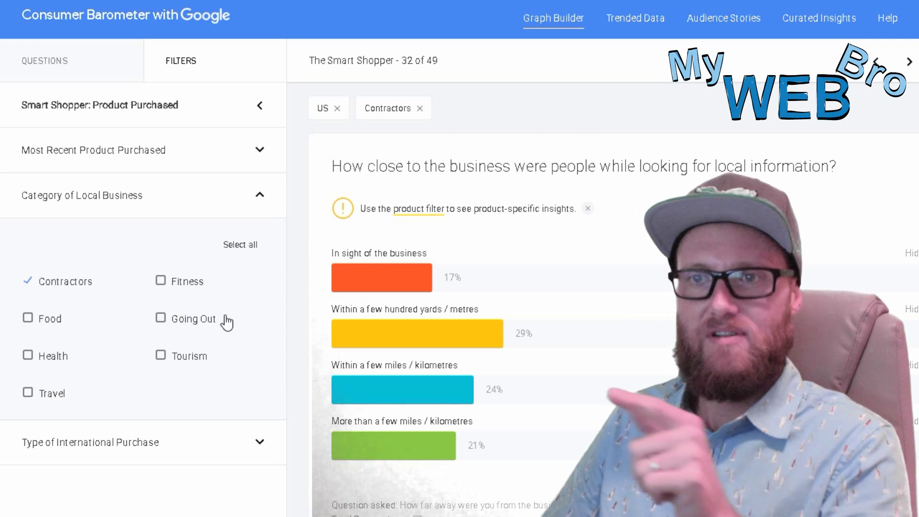
scroll(516, 383, down, 2)
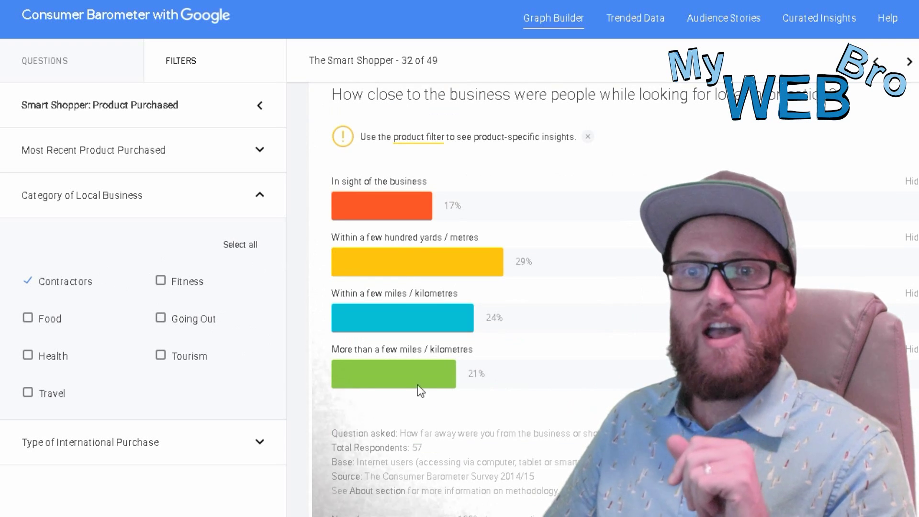
drag(411, 447, 427, 448)
click(431, 449)
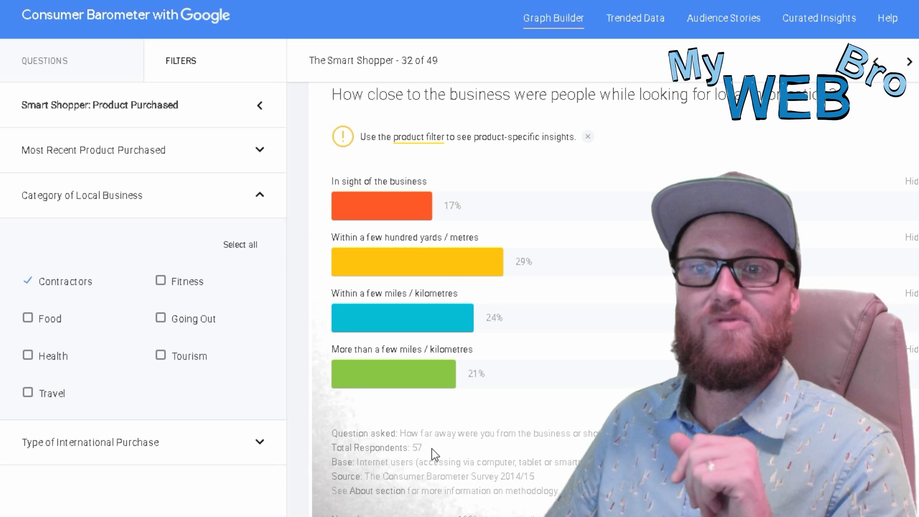
scroll(533, 404, up, 2)
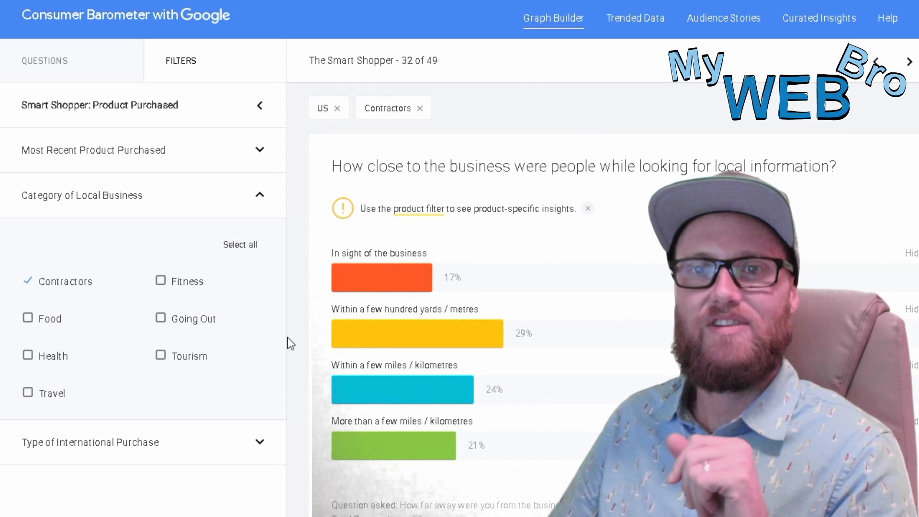
Collapse the local business categories and remove the Contractors filter from the chart
click(262, 198)
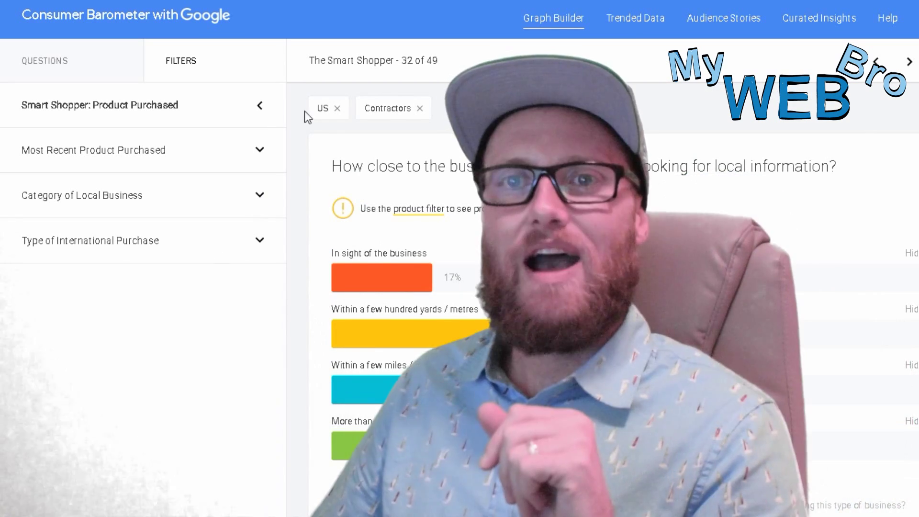
click(420, 108)
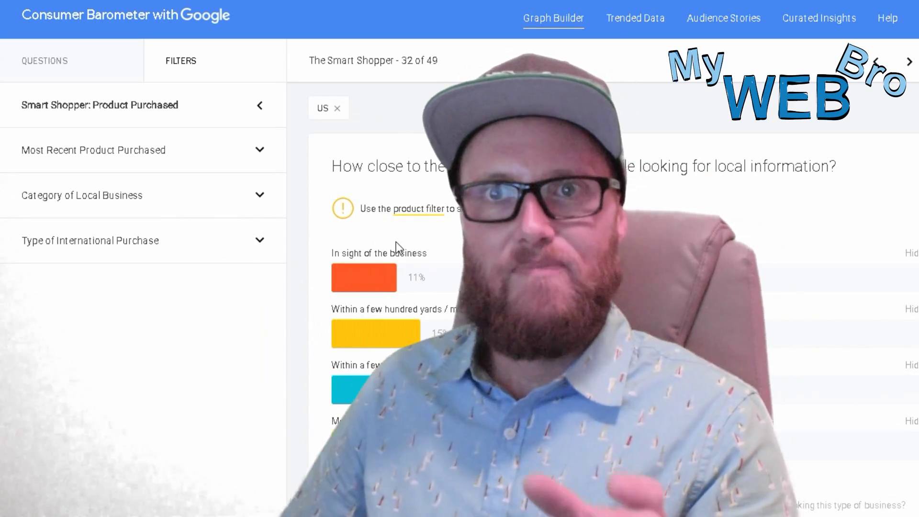